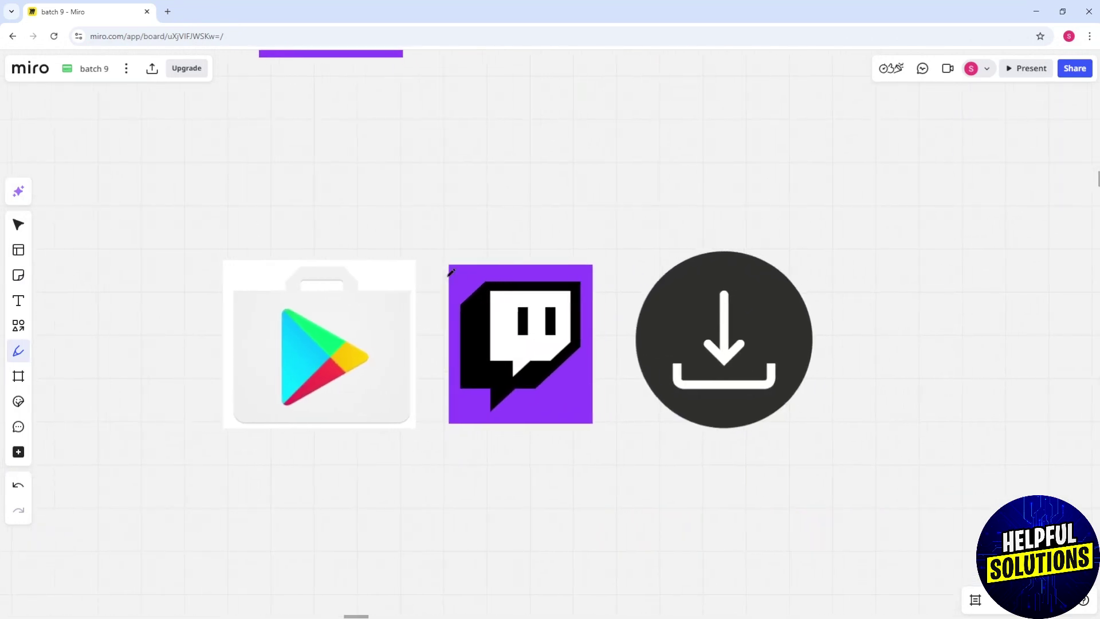
Draw green pen checkmarks over the Play Store, Twitch, download and Twitch-logo images.
left_click_drag(273, 209, 312, 158)
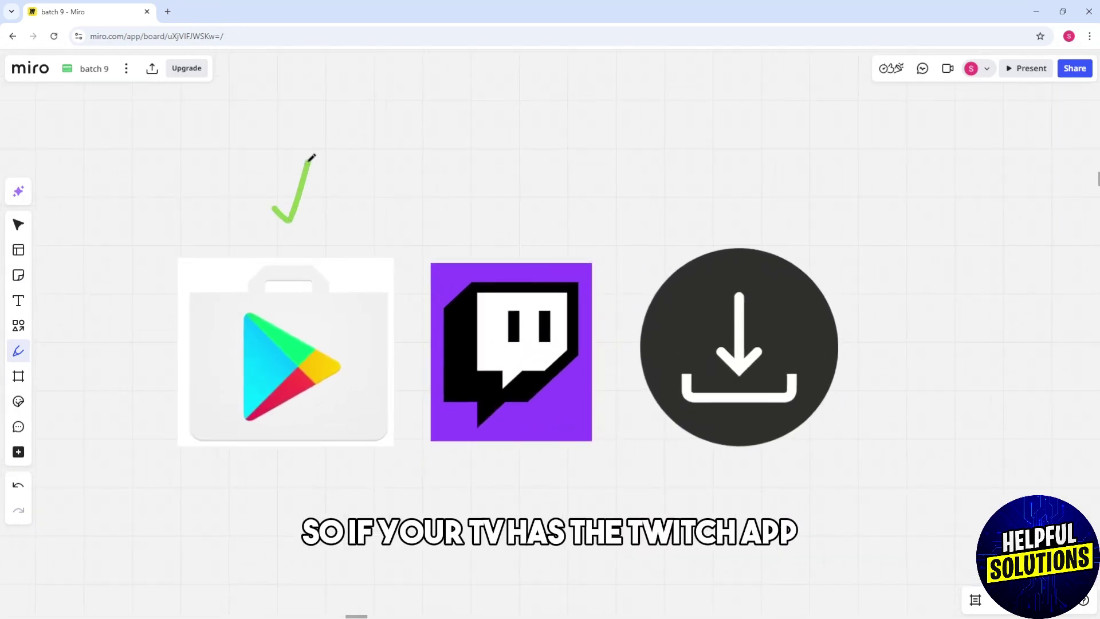
left_click_drag(502, 198, 522, 166)
left_click_drag(724, 198, 756, 173)
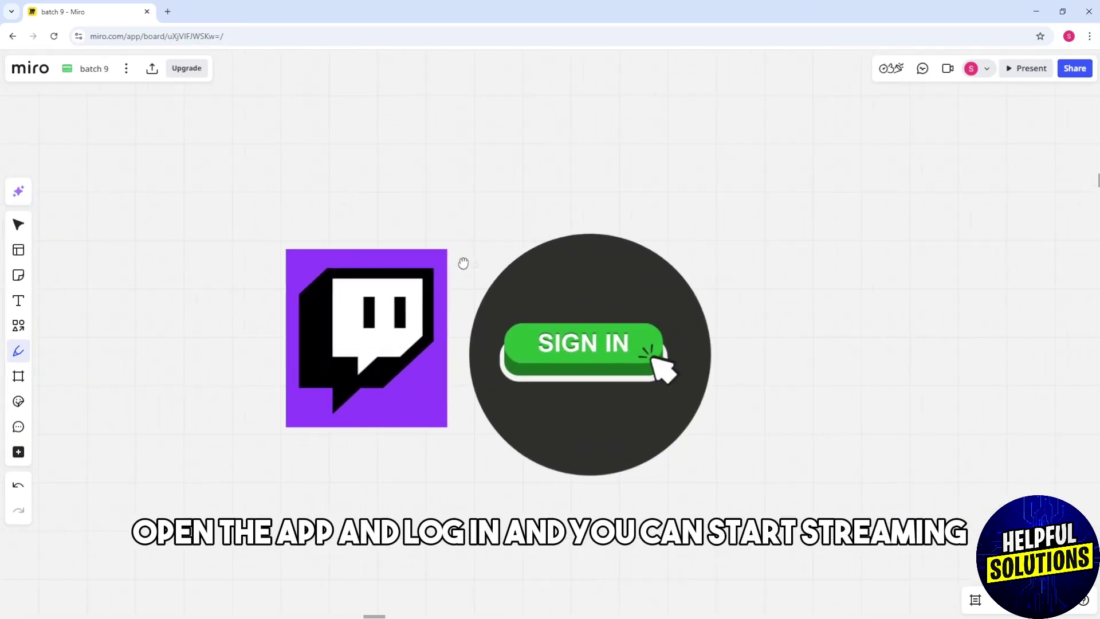
left_click_drag(352, 213, 379, 164)
scroll(628, 228, "left", 2)
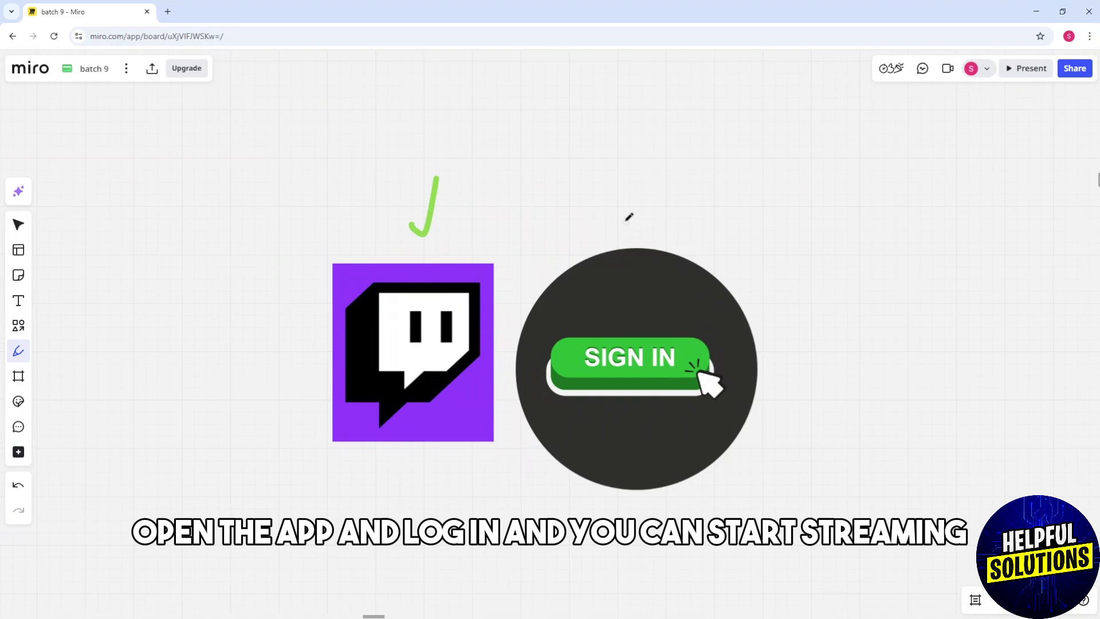
Checkmark the Fire TV stick, then arrow down to the HDMI image and circle its plug.
left_click_drag(613, 215, 651, 159)
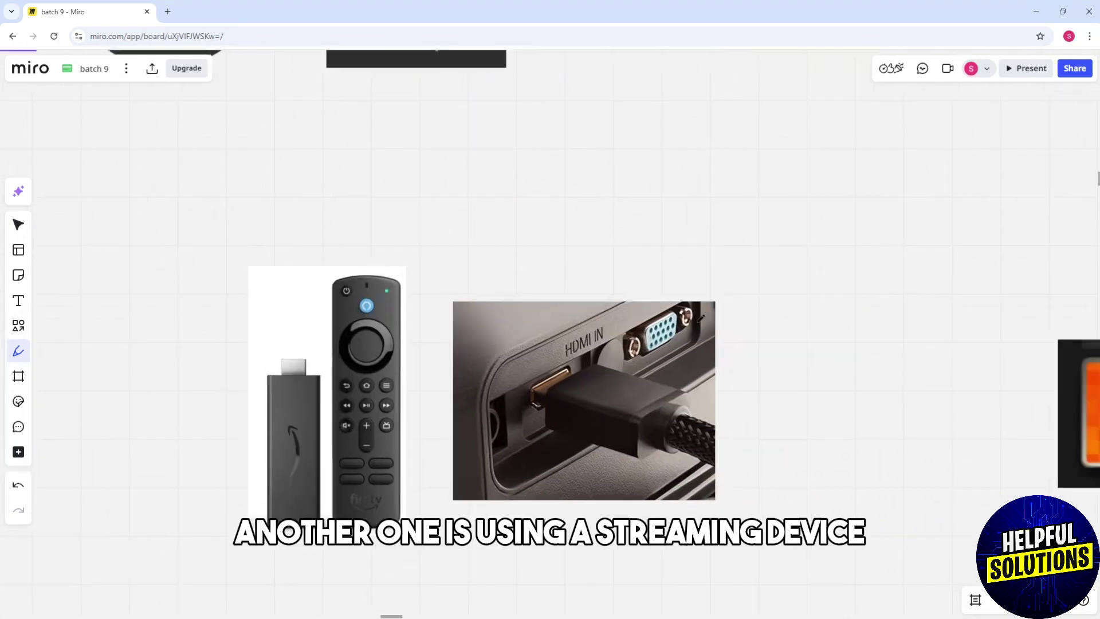
scroll(806, 269, "left", 2)
scroll(882, 258, "left", 1)
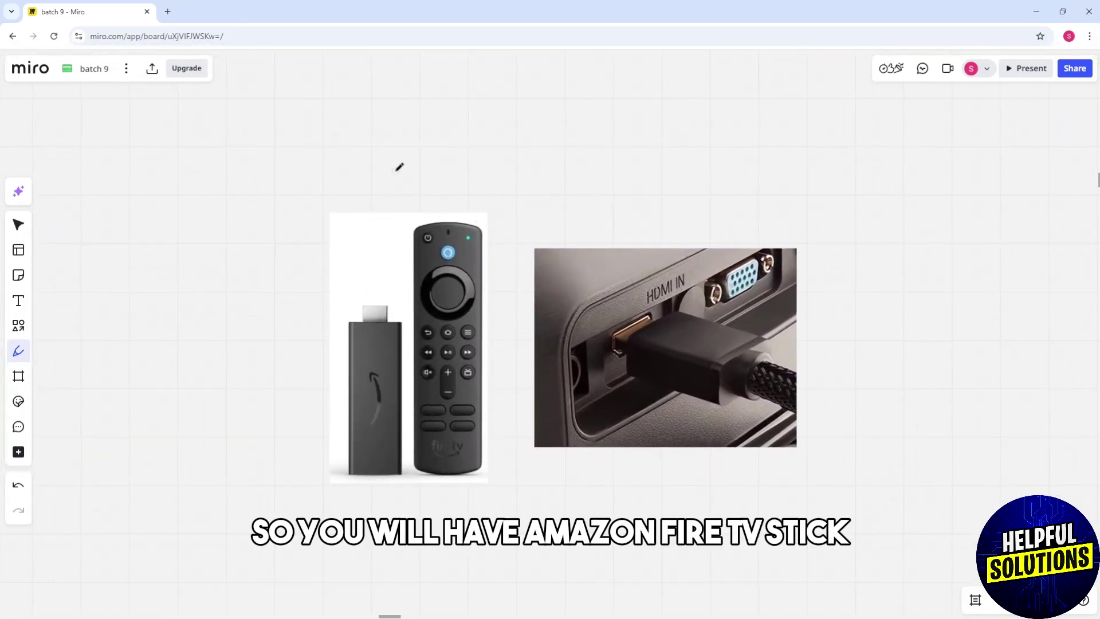
left_click_drag(394, 176, 424, 123)
mouse_move(718, 181)
left_mouse_down()
mouse_move(636, 199)
mouse_move(636, 240)
mouse_move(636, 220)
left_mouse_up()
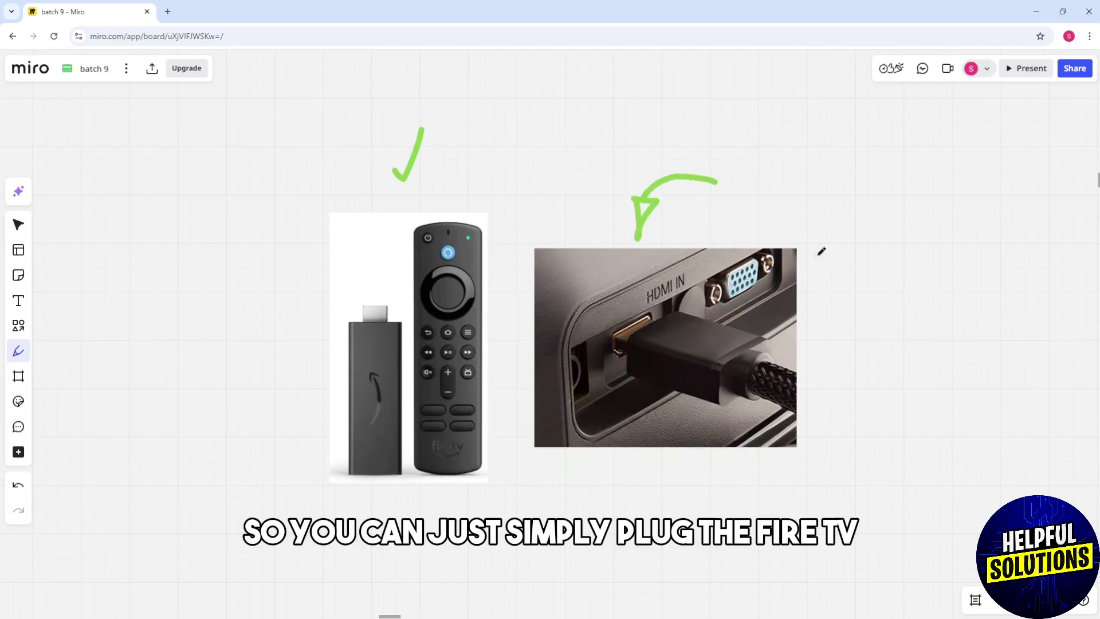
left_click_drag(636, 296, 606, 297)
scroll(963, 277, "right", 3)
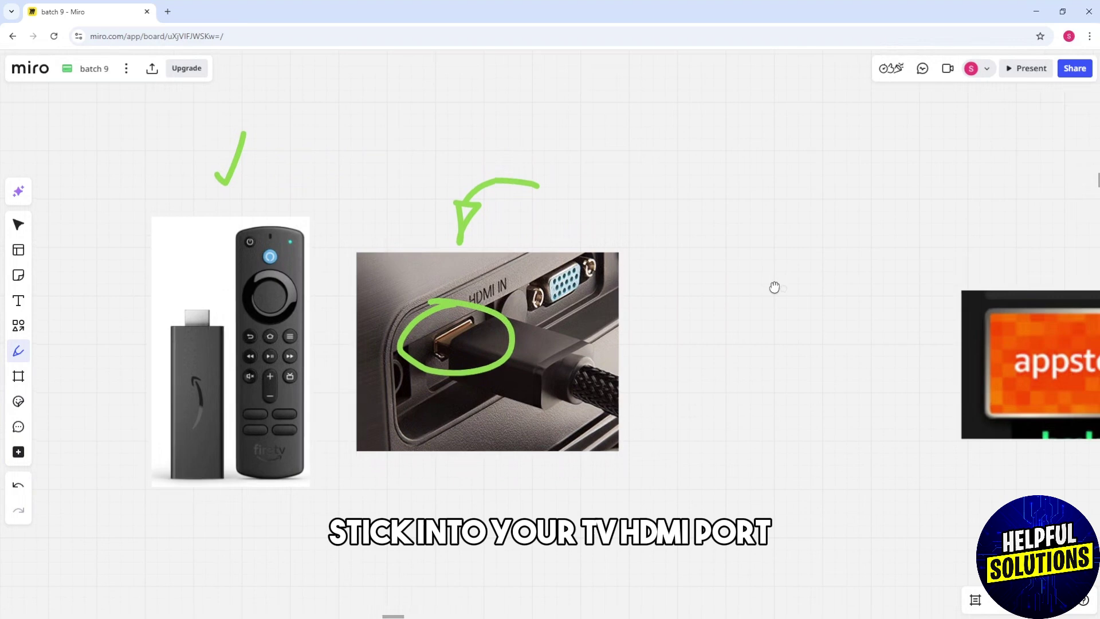
scroll(774, 288, "right", 3)
scroll(528, 296, "right", 3)
scroll(430, 259, "right", 3)
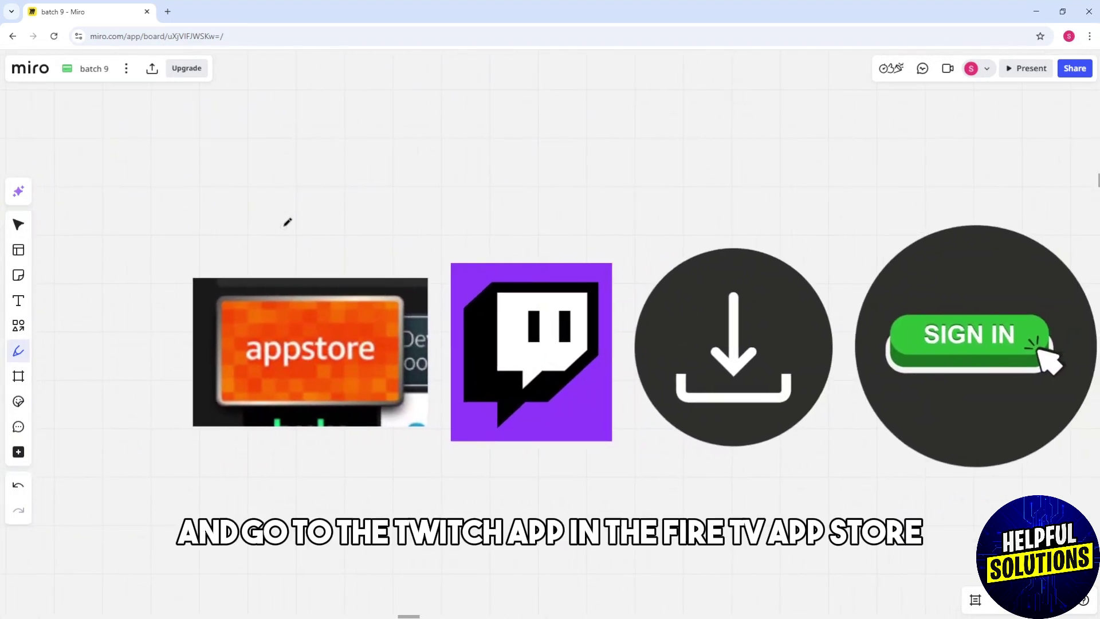
Add four checkmarks over the appstore, Twitch, download and Sign In images.
left_click_drag(282, 226, 334, 166)
left_click_drag(504, 205, 538, 160)
scroll(525, 187, "right", 3)
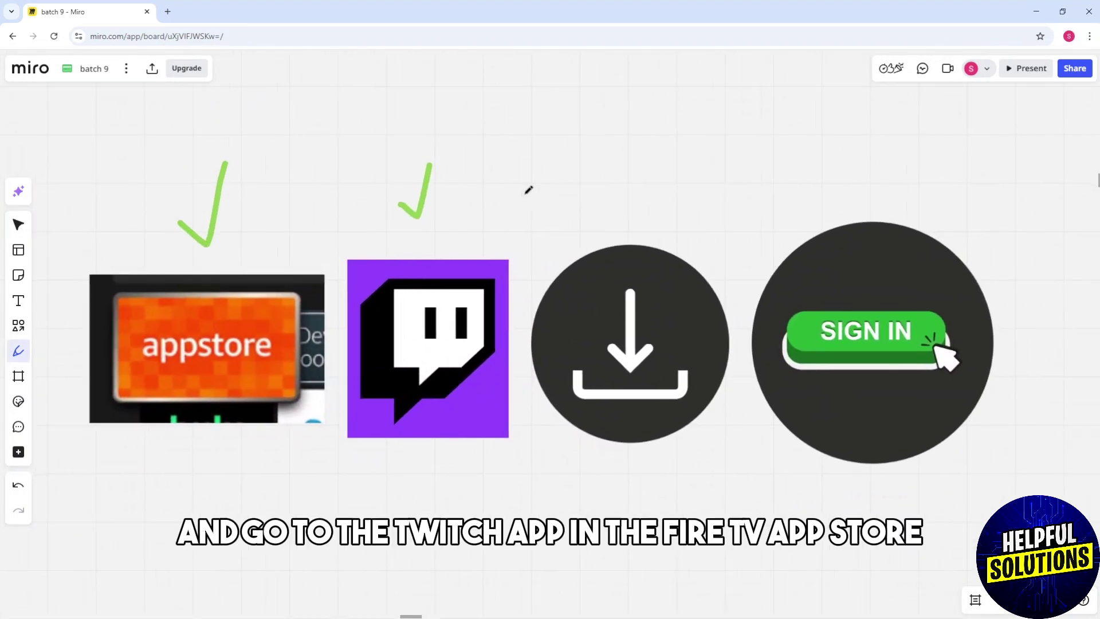
mouse_move(633, 210)
left_mouse_down()
mouse_move(653, 217)
mouse_move(672, 168)
left_mouse_up()
left_click_drag(853, 190, 890, 158)
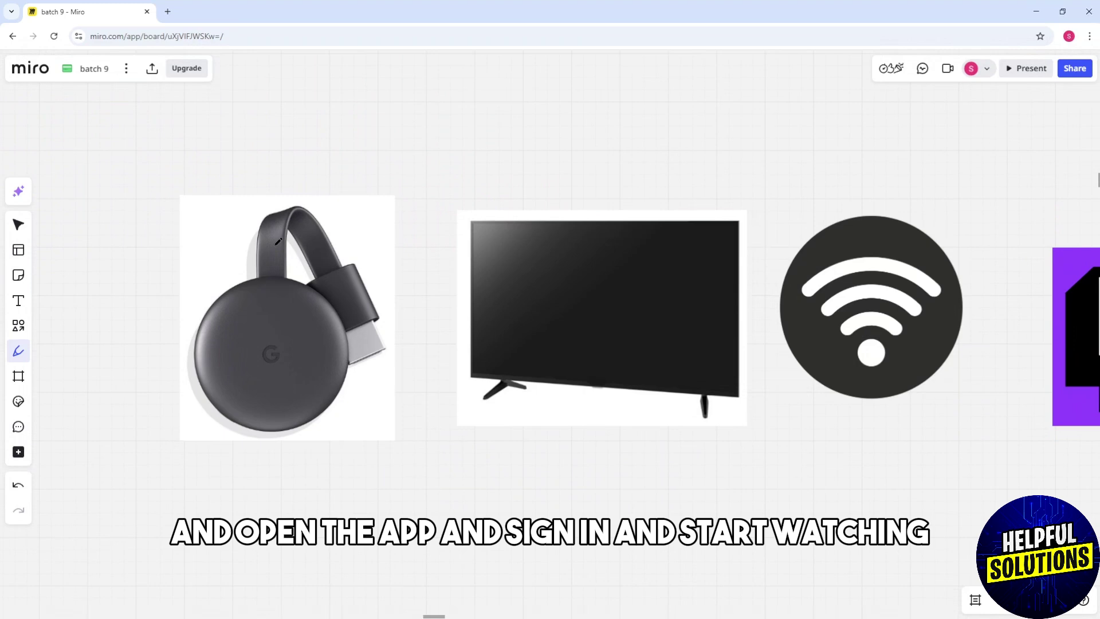
Checkmark Chromecast, Wi-Fi and AirPlay; draw arrows Chromecast→TV and AirPlay→Chromecast.
left_click_drag(280, 112, 332, 84)
mouse_move(345, 207)
left_mouse_down()
mouse_move(387, 177)
mouse_move(538, 184)
left_mouse_up()
left_click_drag(855, 211, 900, 172)
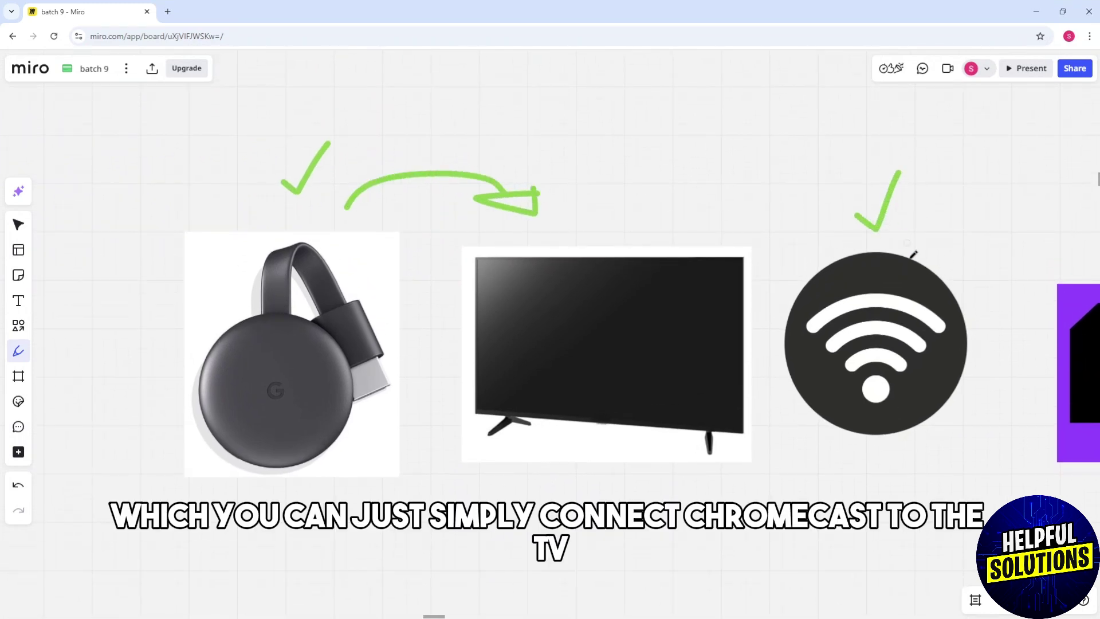
scroll(774, 301, "right", 3)
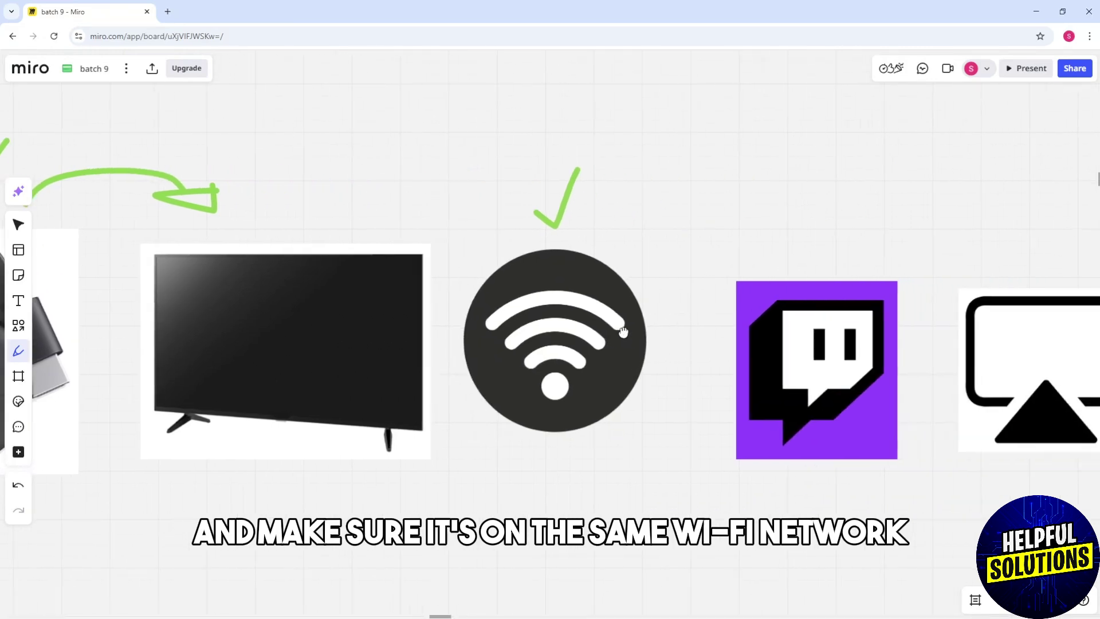
scroll(611, 275, "right", 3)
scroll(449, 251, "right", 3)
left_click_drag(484, 228, 539, 162)
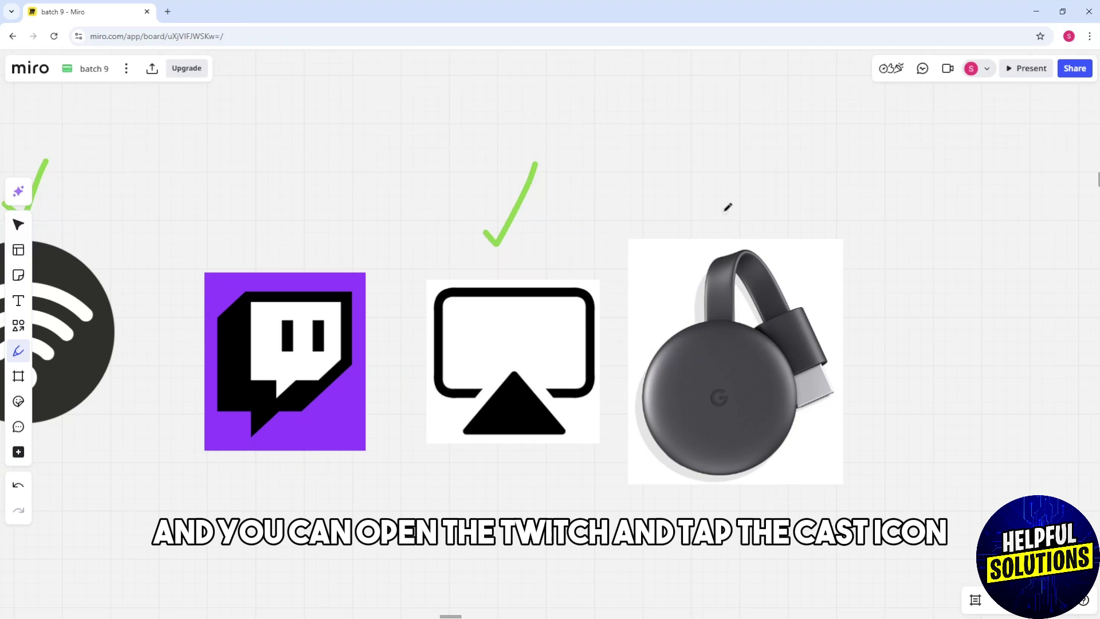
left_click_drag(581, 261, 670, 196)
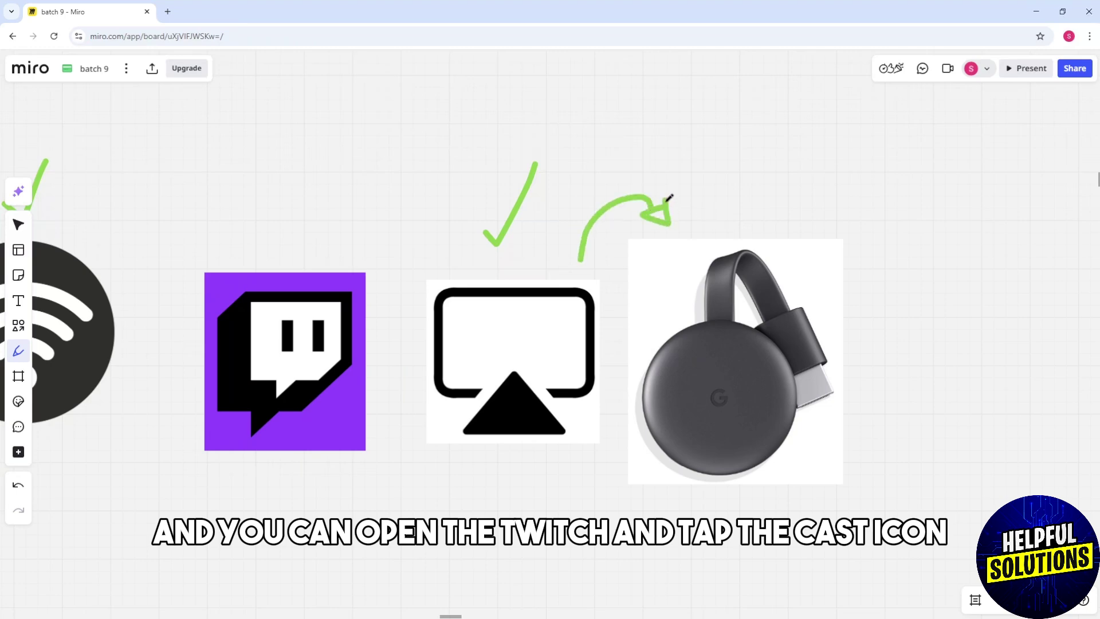
scroll(916, 295, "right", 5)
scroll(935, 339, "right", 5)
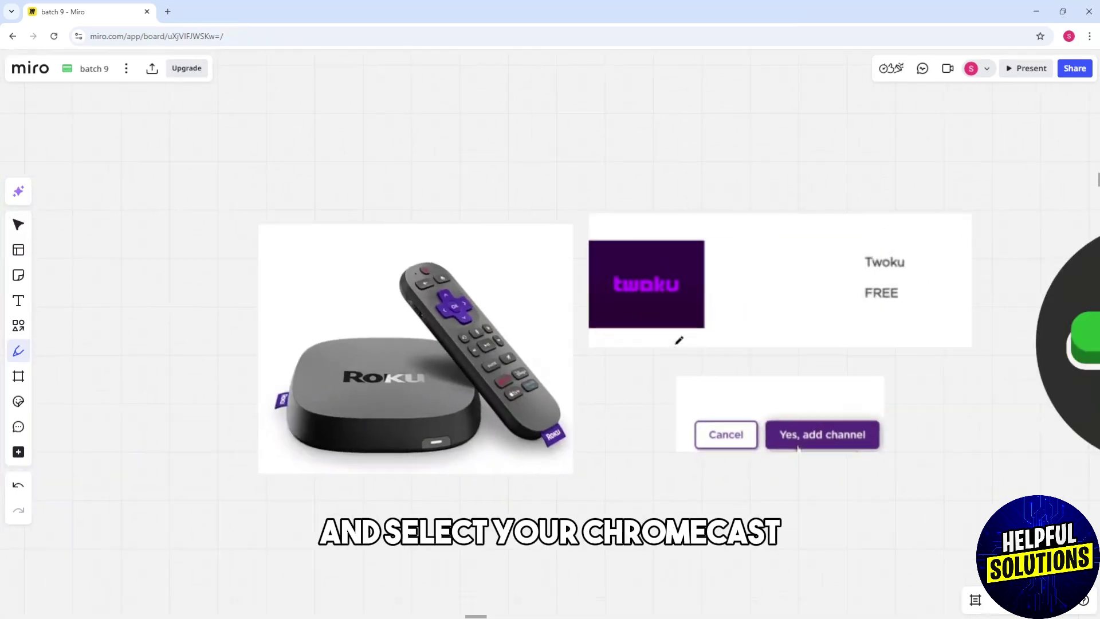
scroll(679, 338, "right", 5)
scroll(521, 349, "right", 1)
Mark the Roku steps: checkmarks on Roku and Sign In, a Twoku arrow, a 'Yes, add channel' loop.
left_click_drag(181, 163, 207, 110)
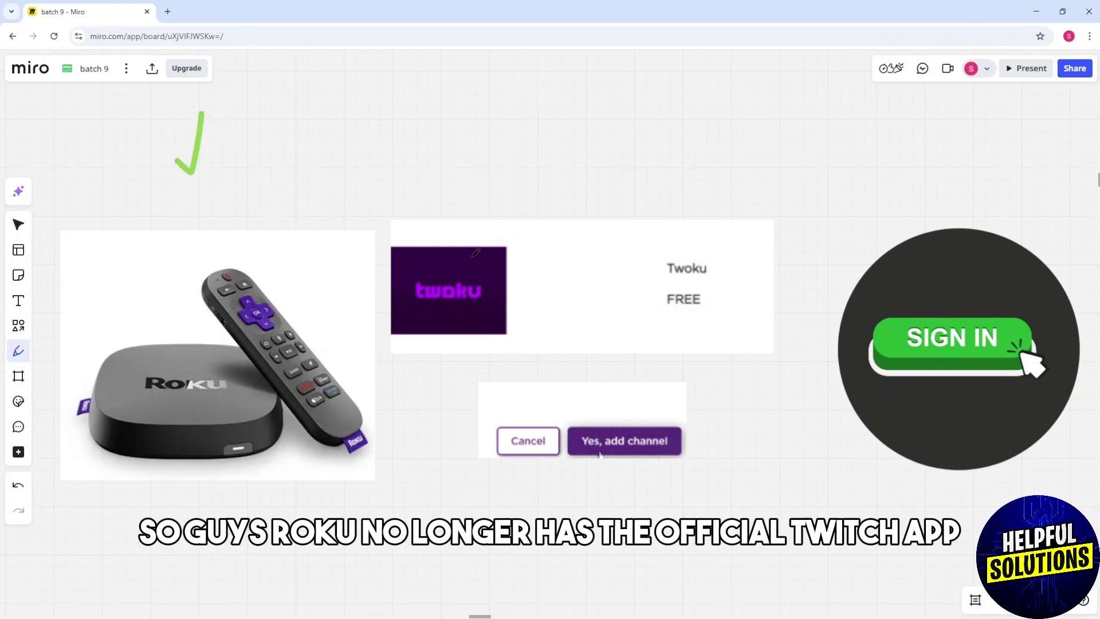
mouse_move(533, 185)
left_mouse_down()
mouse_move(511, 183)
mouse_move(473, 216)
mouse_move(484, 229)
mouse_move(465, 256)
mouse_move(463, 230)
left_mouse_up()
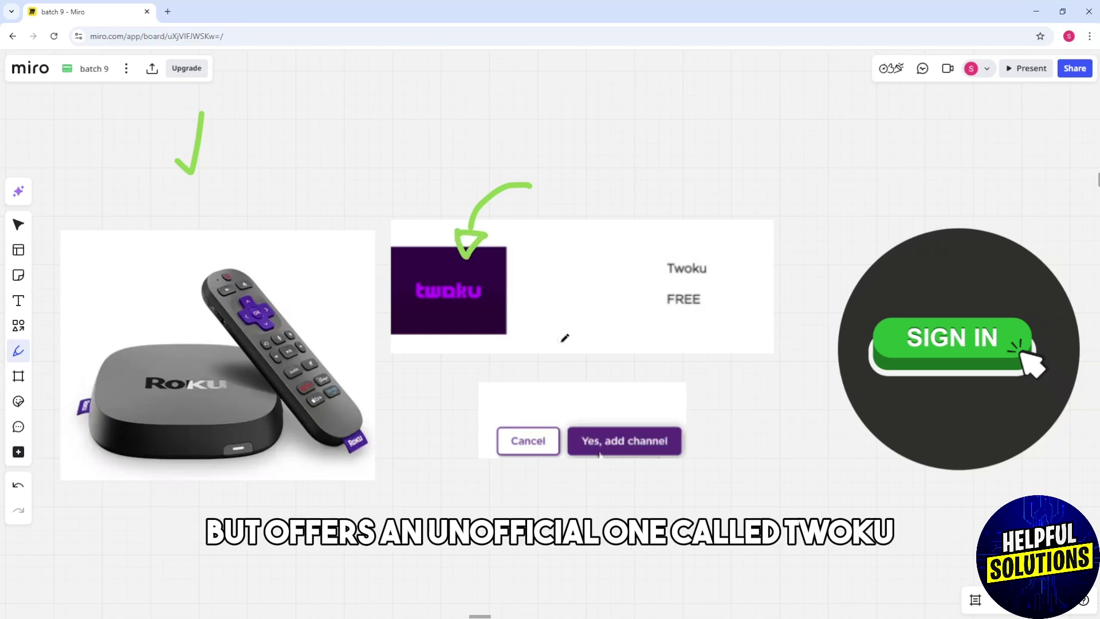
mouse_move(574, 417)
left_mouse_down()
mouse_move(566, 460)
mouse_move(671, 462)
mouse_move(693, 422)
mouse_move(586, 417)
left_mouse_up()
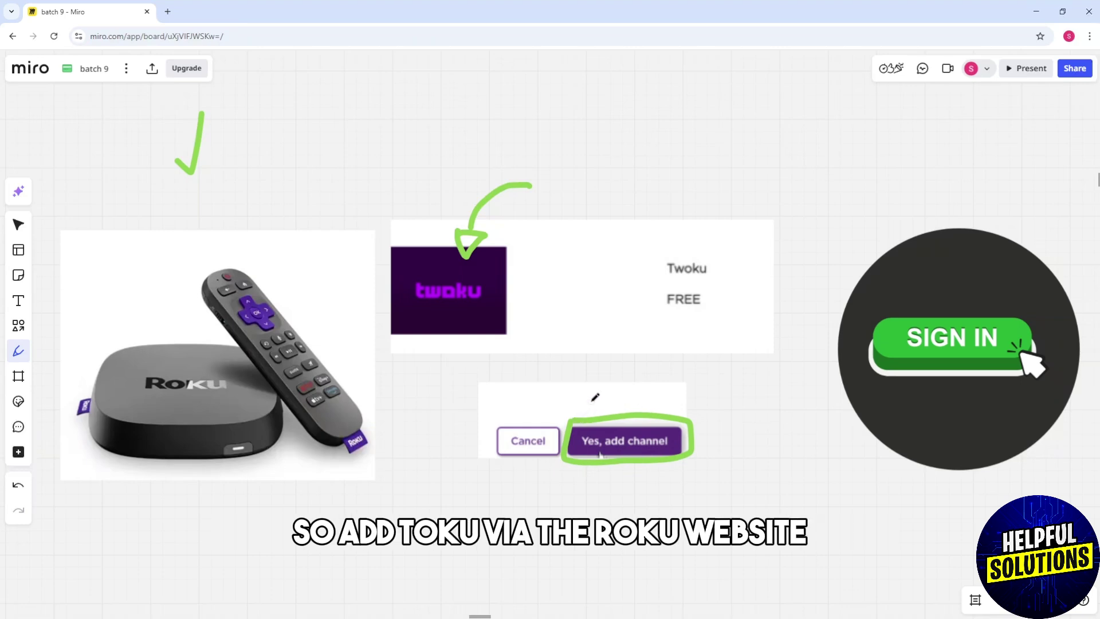
mouse_move(948, 172)
left_mouse_down()
mouse_move(960, 182)
mouse_move(983, 133)
left_mouse_up()
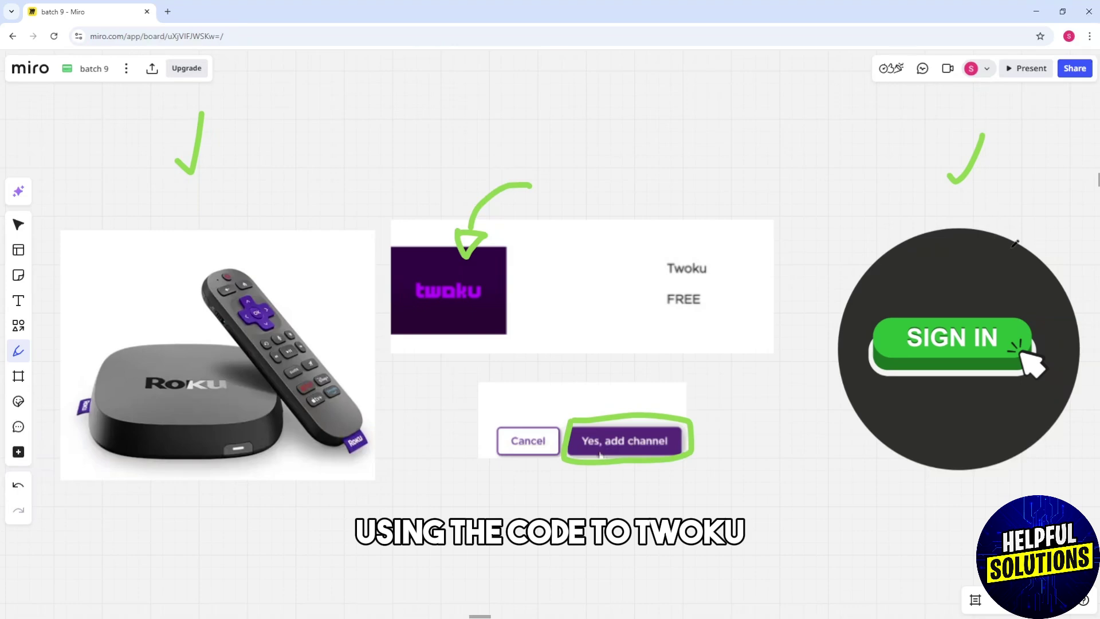
scroll(961, 246, "right", 15)
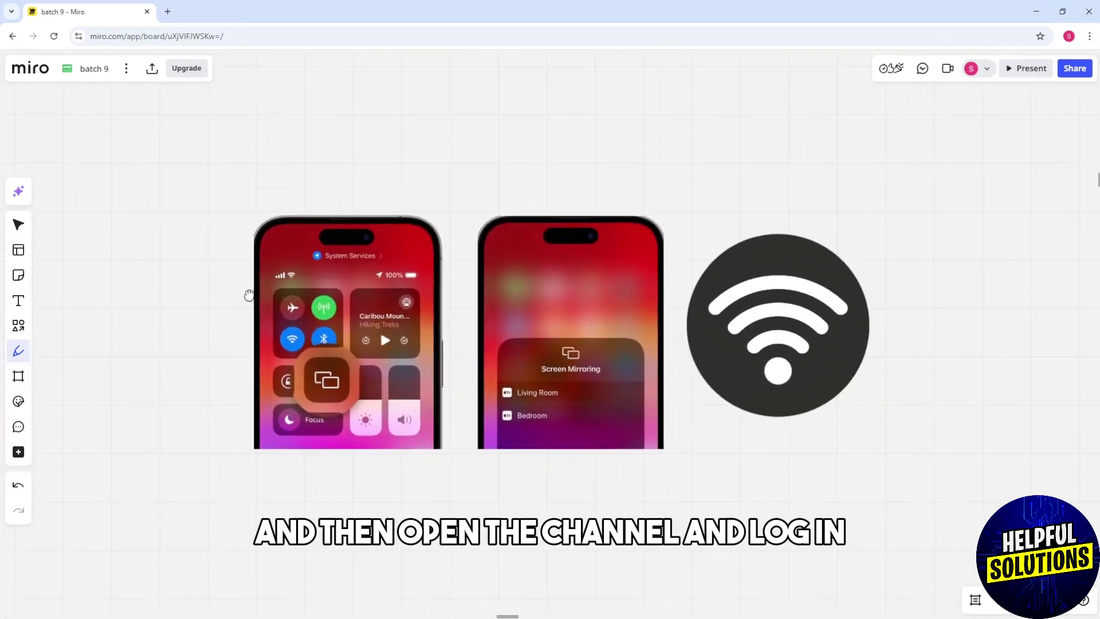
scroll(248, 296, "right", 2)
Point arrows at the first phone's mirroring control and the second phone's Screen Mirroring, then checkmark Wi-Fi.
mouse_move(204, 377)
left_mouse_down()
mouse_move(258, 373)
mouse_move(246, 386)
left_mouse_up()
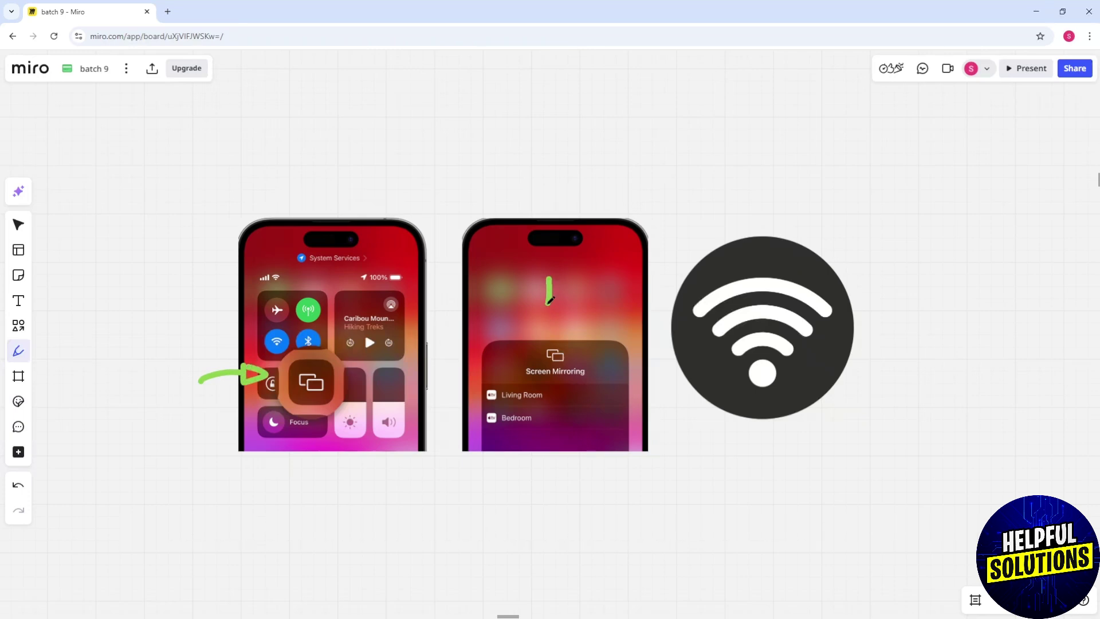
mouse_move(549, 278)
left_mouse_down()
mouse_move(528, 378)
mouse_move(526, 352)
left_mouse_up()
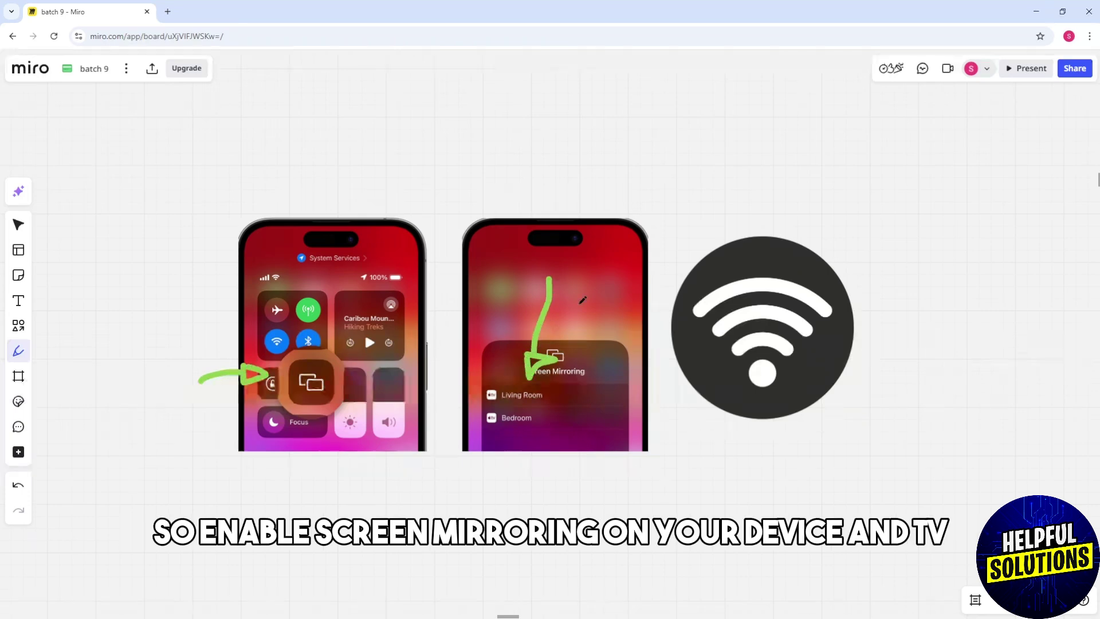
left_click_drag(747, 178, 790, 129)
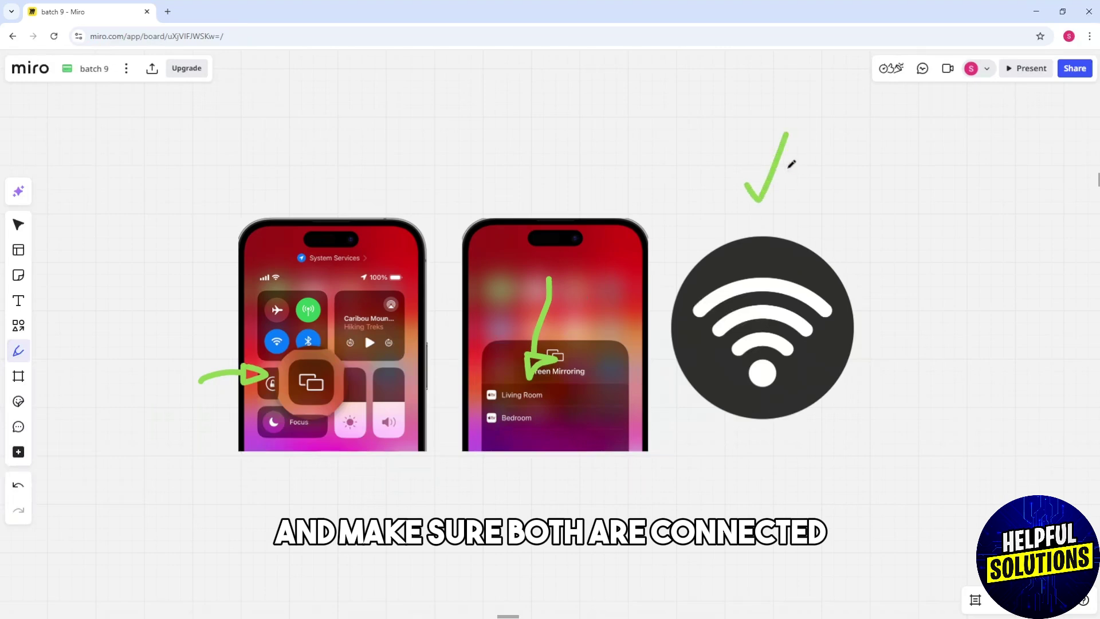